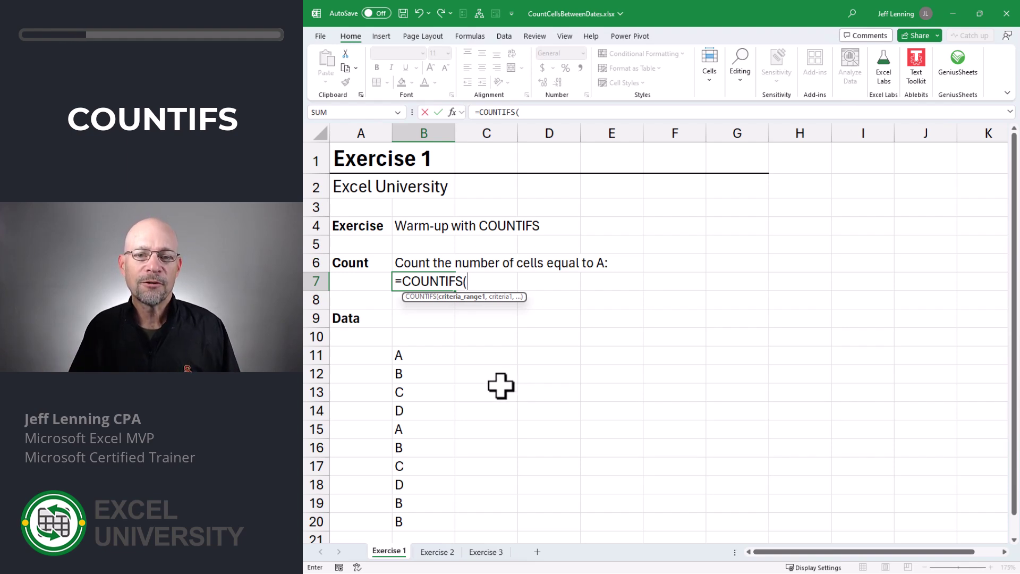
# - Complete B7 as =COUNTIFS(B11:B20,"A") and check the two A's in B11 and B15
pyautogui.moveTo(400, 356); pyautogui.dragTo(410, 519)
pyautogui.write(',"A')
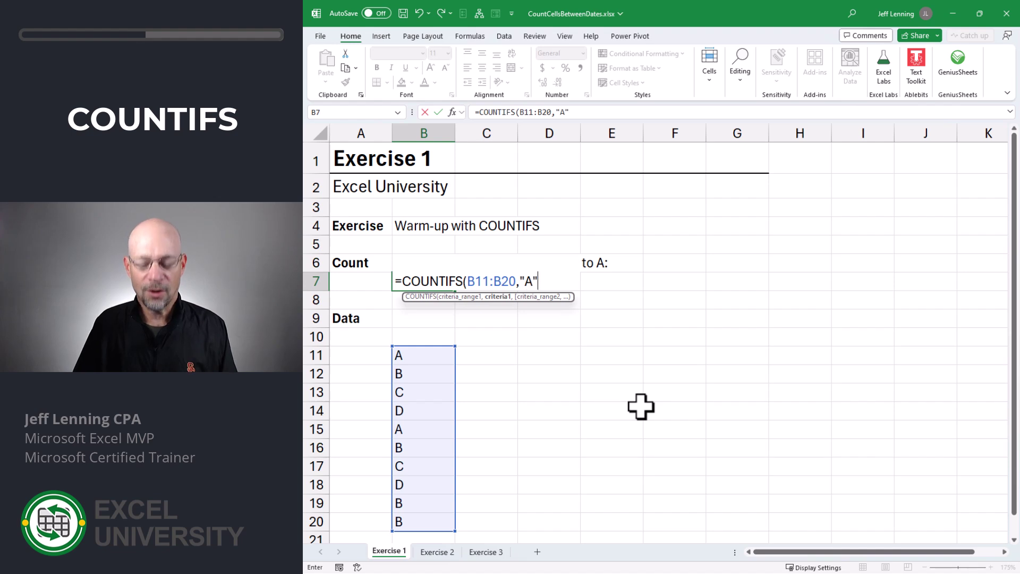
pyautogui.write('")')
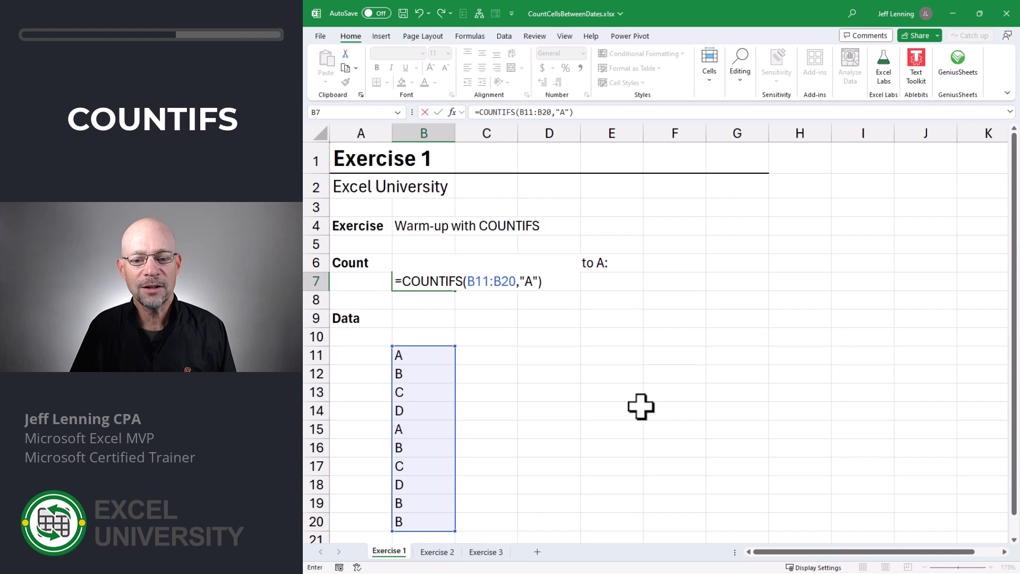
pyautogui.press('Return')
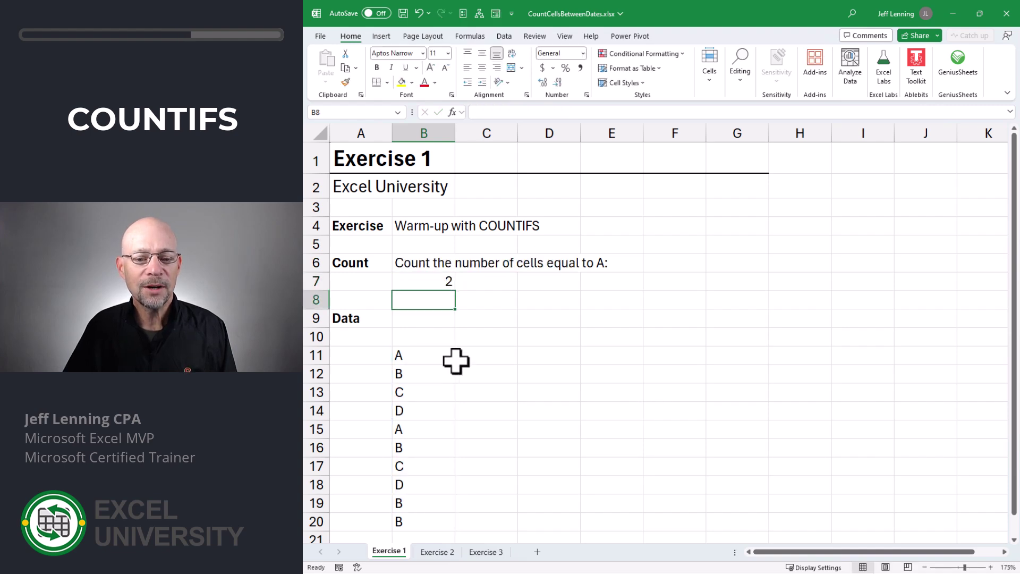
pyautogui.click(413, 355)
pyautogui.click(413, 430)
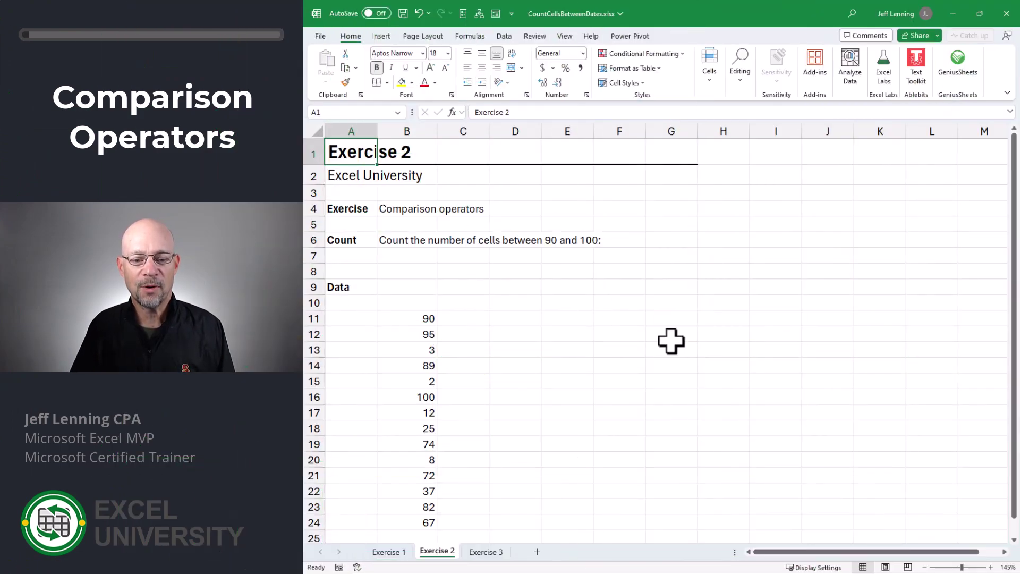
# - In B7 of Exercise 2, start =COUNTIFS(B11:B24,>=90 as the first range and criterion
pyautogui.press('Right')
pyautogui.press('Down')
pyautogui.press('Down')
pyautogui.press('Down')
pyautogui.press('Down')
pyautogui.press('Down')
pyautogui.press('Down')
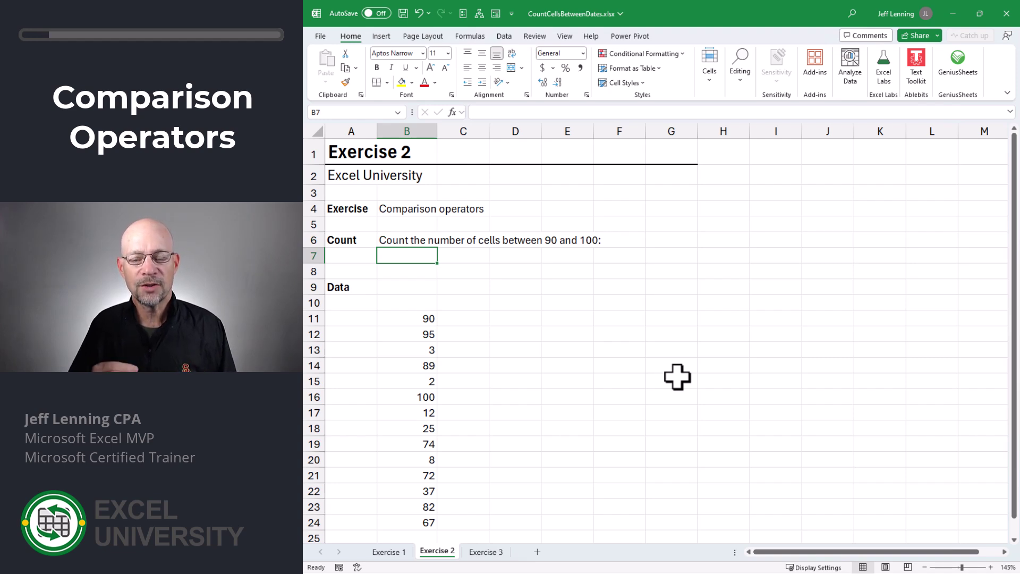
pyautogui.write('=')
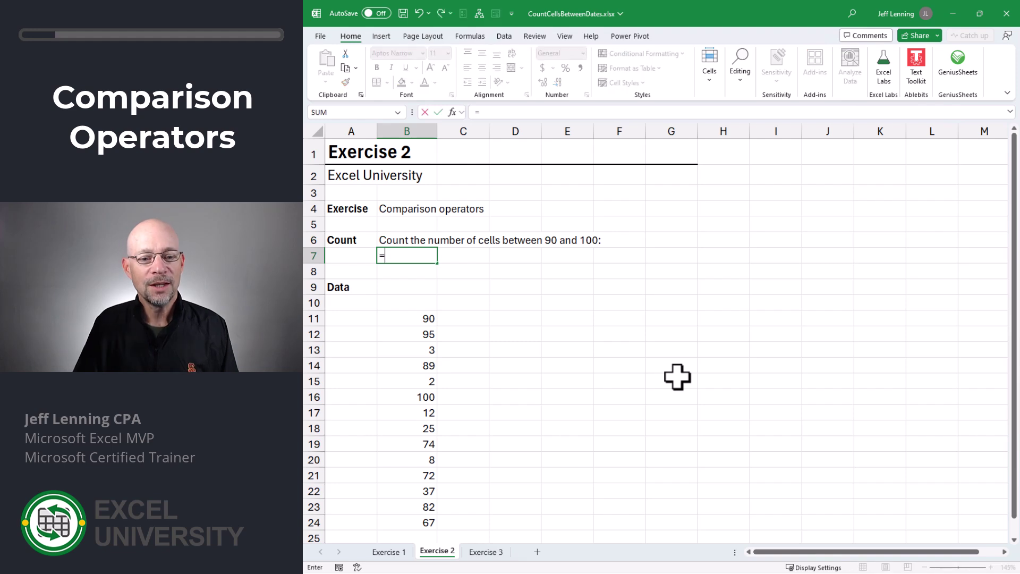
pyautogui.write('countifs(')
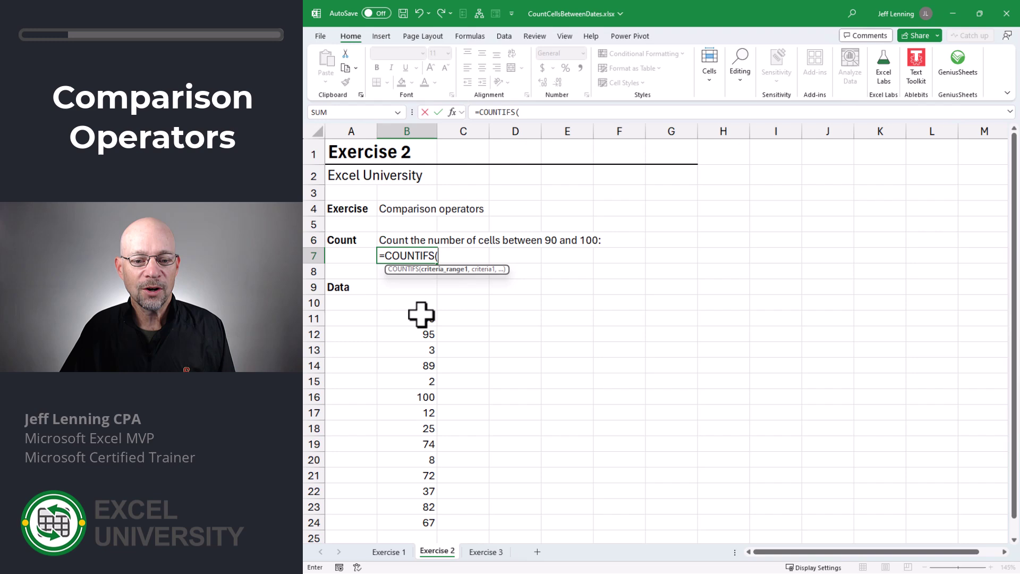
pyautogui.moveTo(421, 317); pyautogui.dragTo(417, 528)
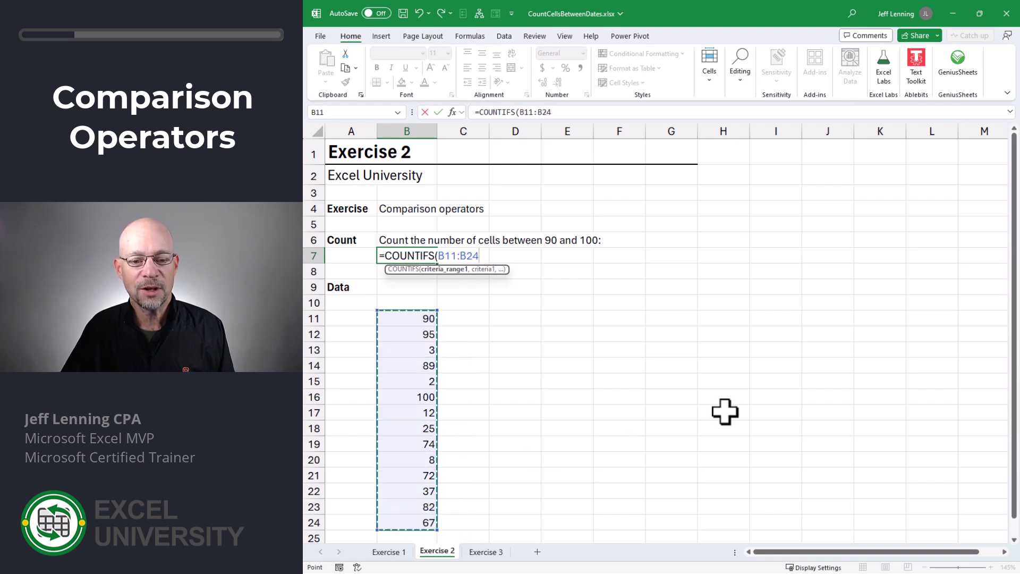
pyautogui.write(',90')
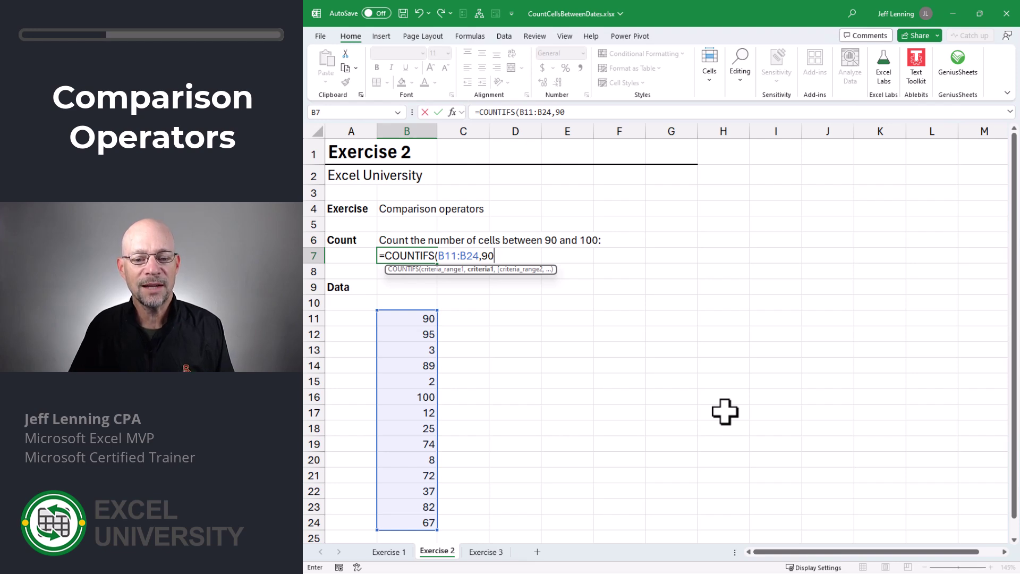
pyautogui.press('BackSpace')
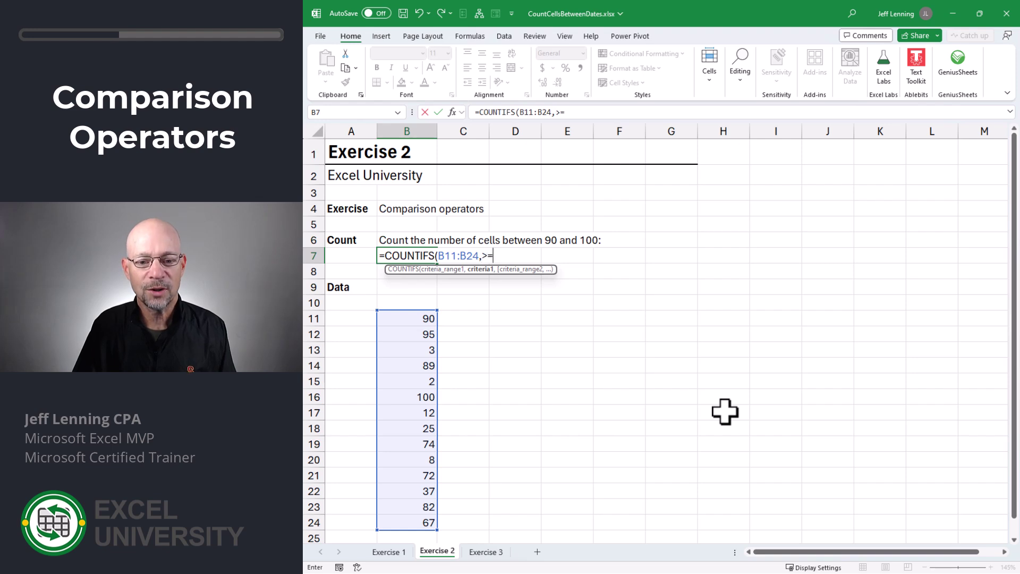
pyautogui.write('0')
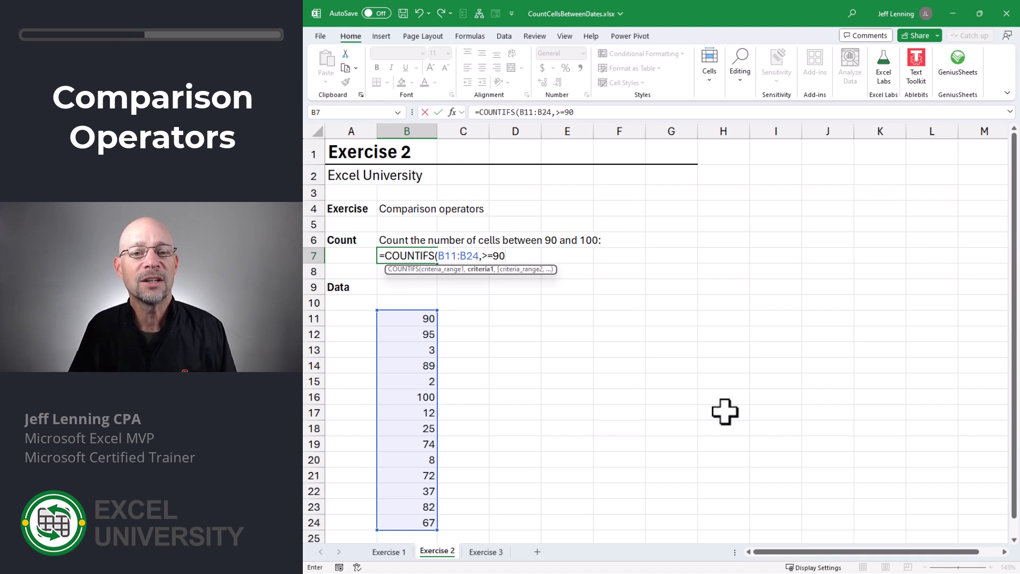
# - Quote the ">=90" criterion and add B11:B24 with a "<=100" second criterion
pyautogui.click(481, 256)
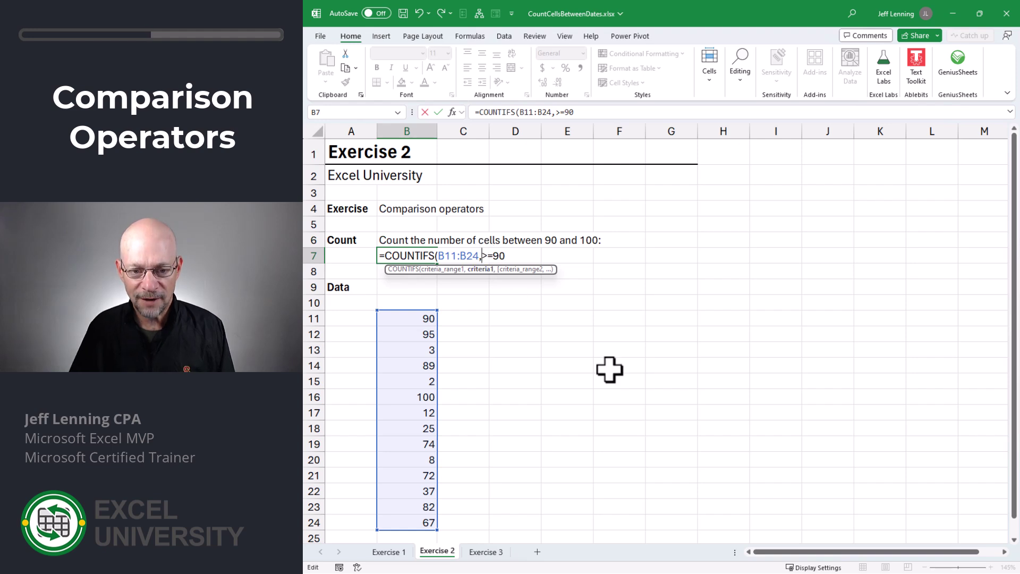
pyautogui.write('"')
pyautogui.click(533, 257)
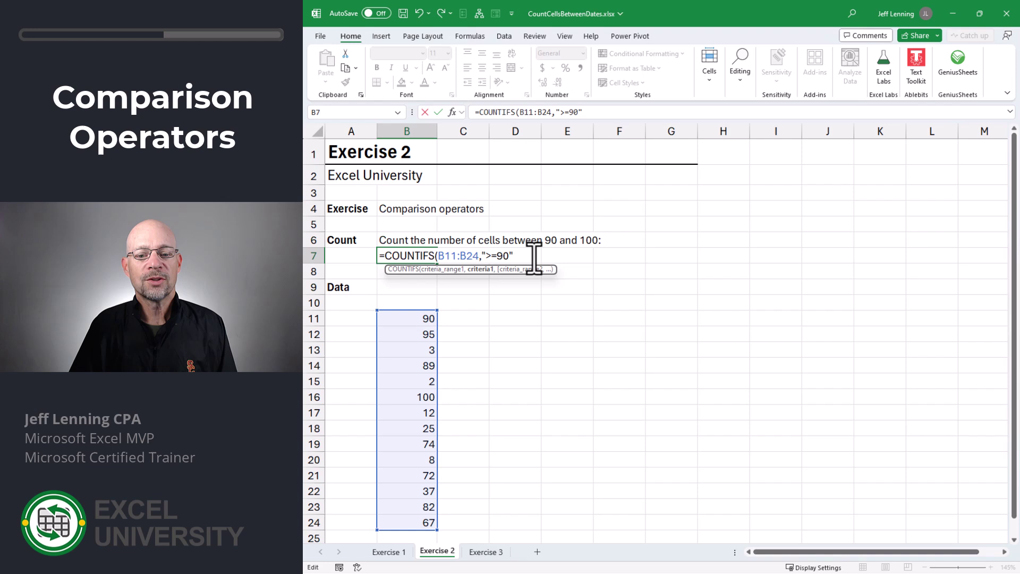
pyautogui.write(',')
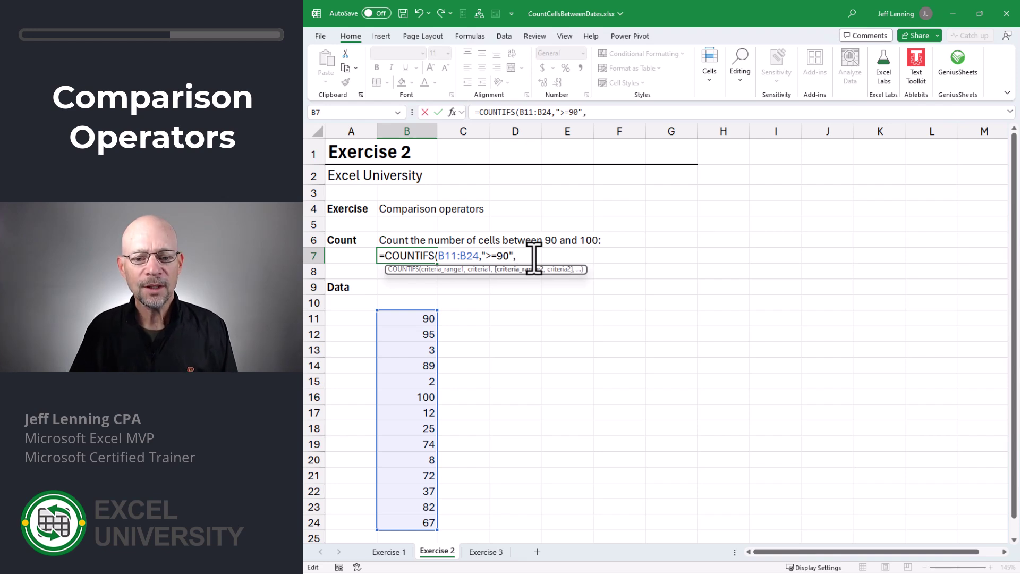
pyautogui.moveTo(412, 318); pyautogui.dragTo(409, 523)
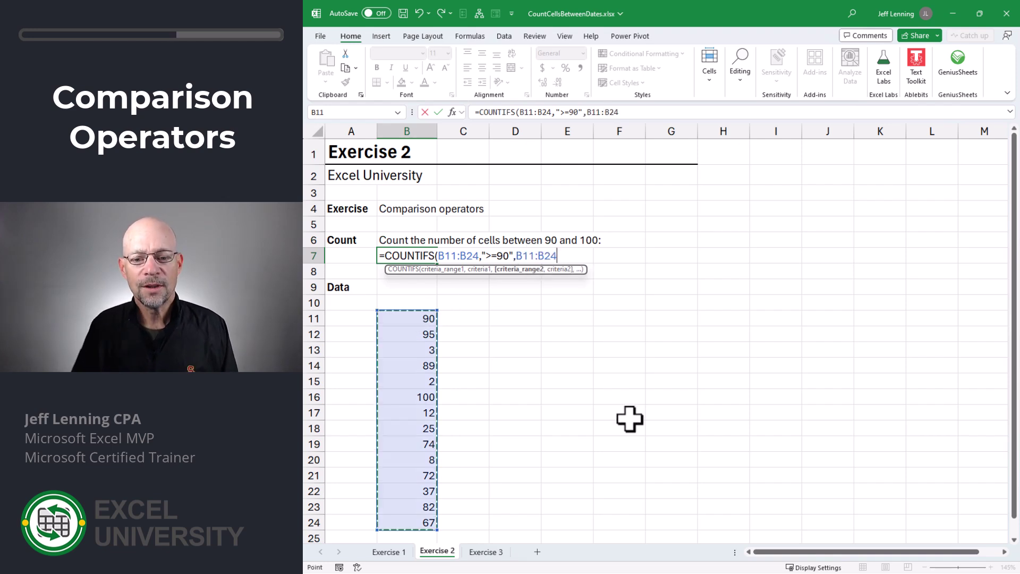
pyautogui.write(',"<')
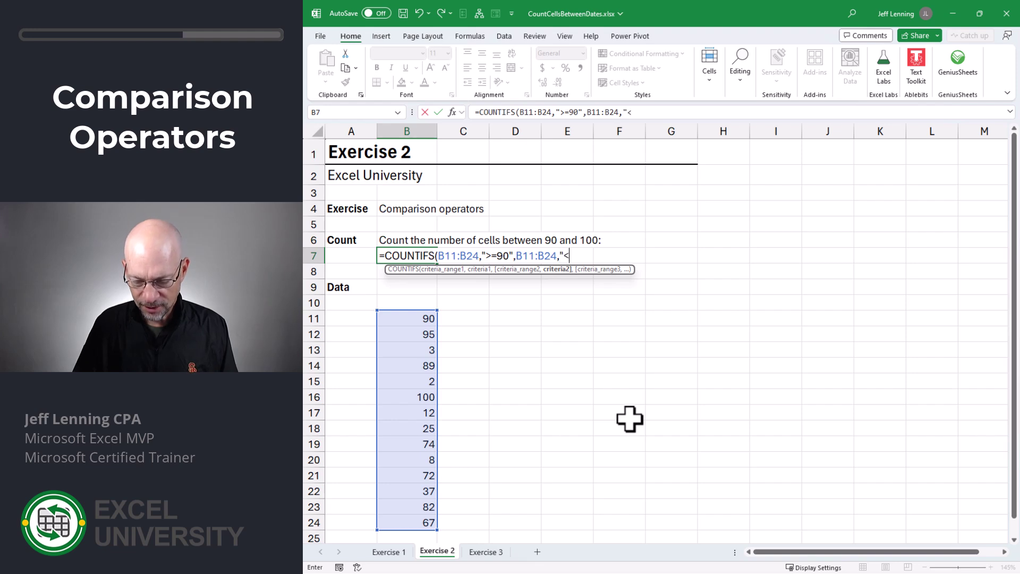
pyautogui.write('=100')
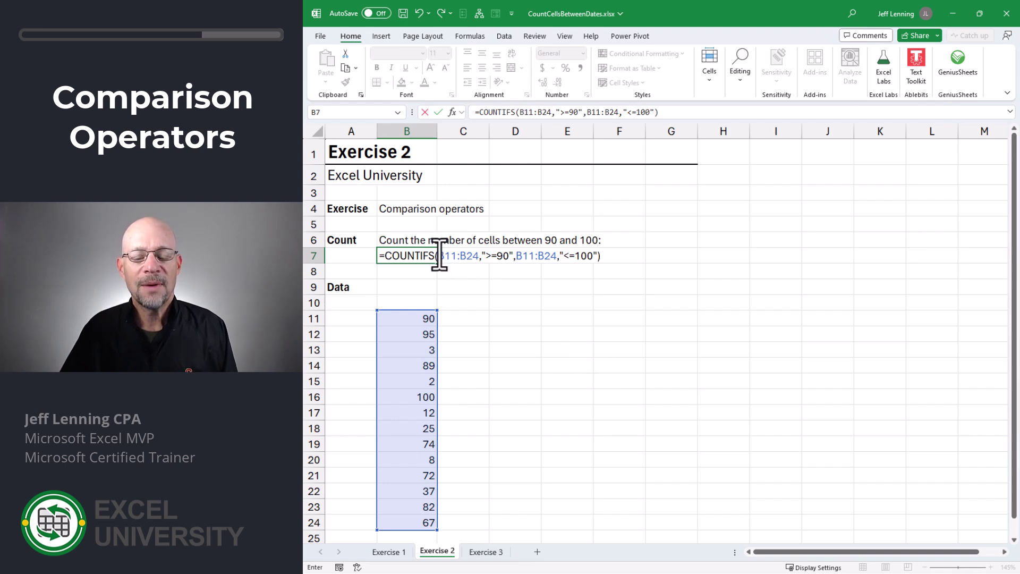
# - Highlight the two B11:B24 ranges and the >=90 criterion in the B7 formula to review them
pyautogui.moveTo(440, 256); pyautogui.dragTo(480, 255)
pyautogui.click(485, 256)
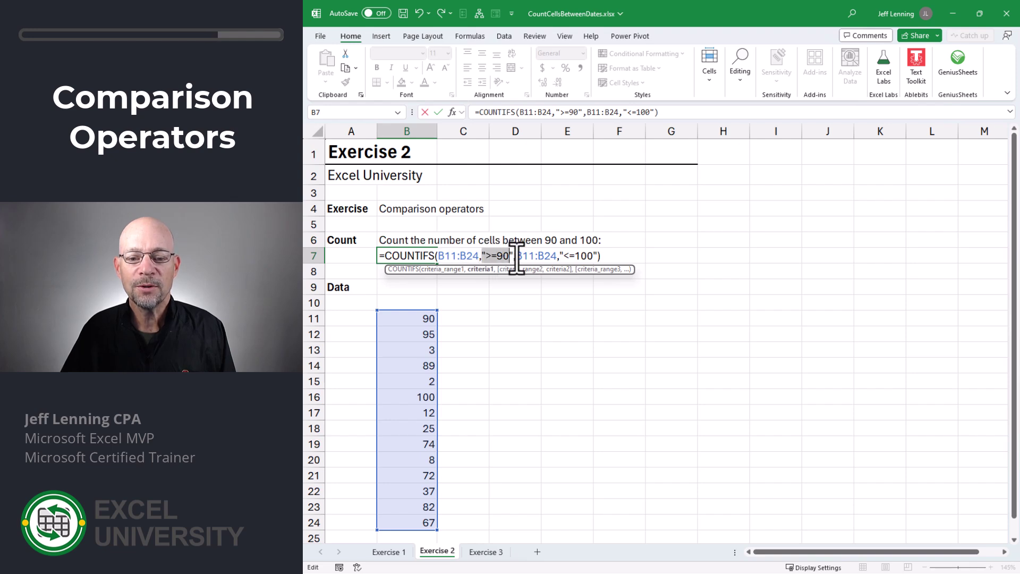
pyautogui.moveTo(516, 257); pyautogui.dragTo(605, 256)
pyautogui.click(563, 256)
pyautogui.click(646, 254)
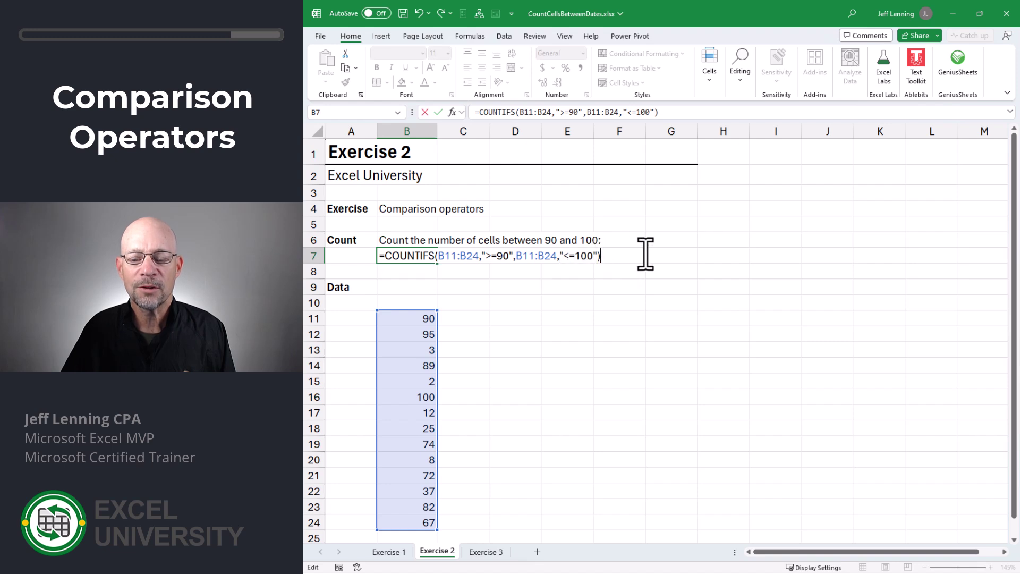
pyautogui.press('Return')
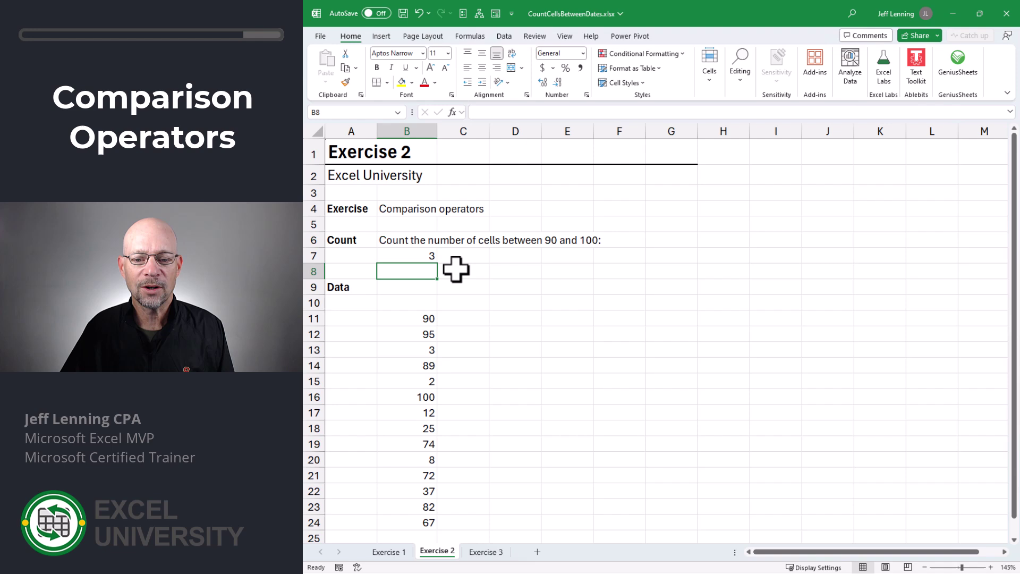
pyautogui.click(427, 320)
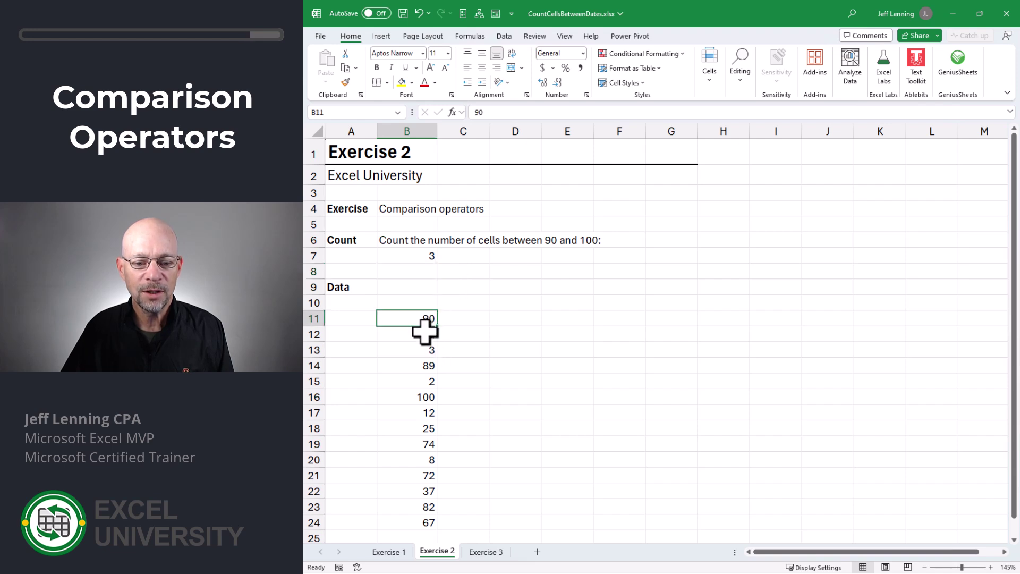
pyautogui.click(428, 334)
pyautogui.click(423, 396)
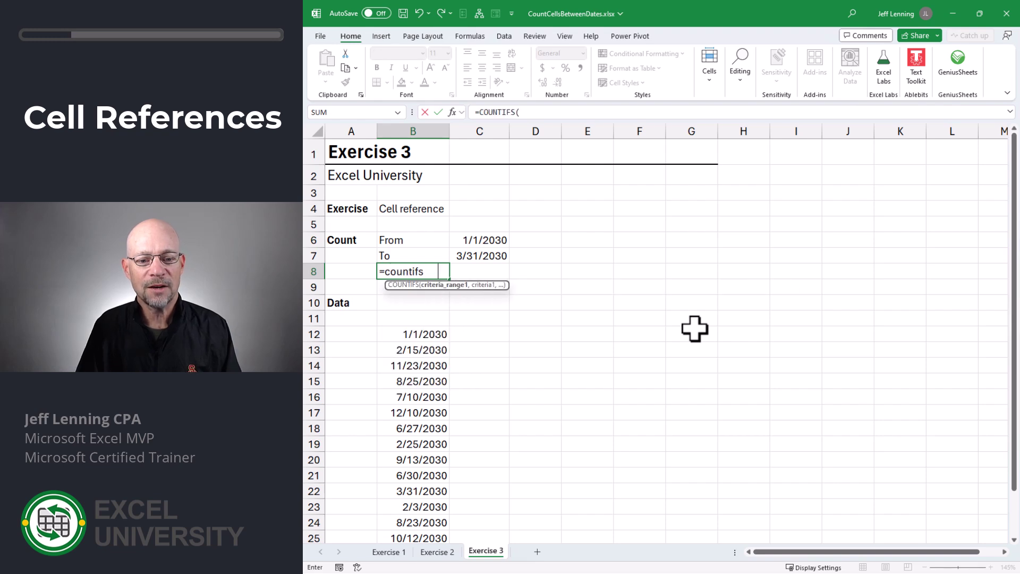
# - Add B12:B25 as the first criteria range with the From date in C6 as lower bound
pyautogui.moveTo(416, 333); pyautogui.dragTo(425, 537)
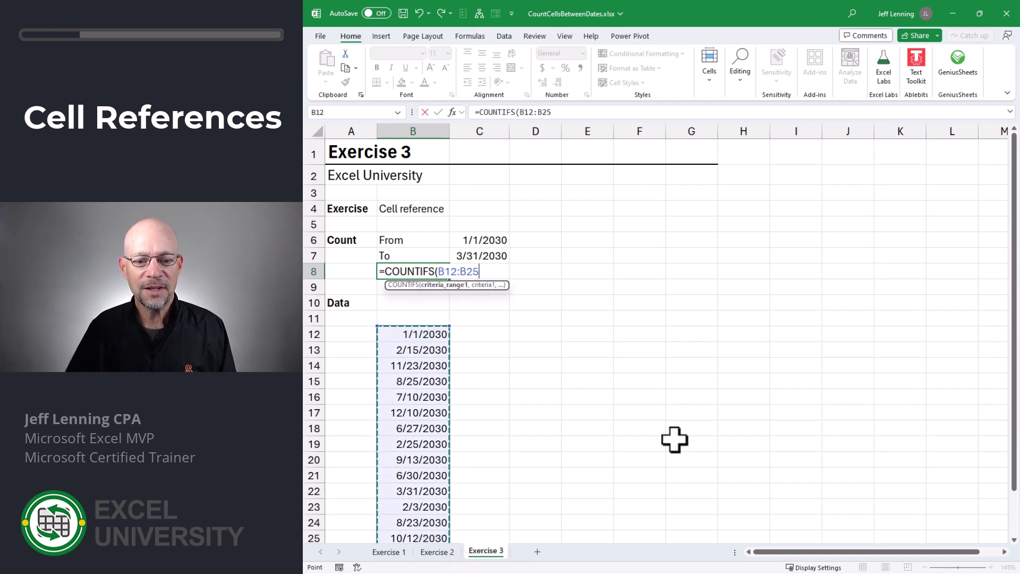
pyautogui.write(',">="&')
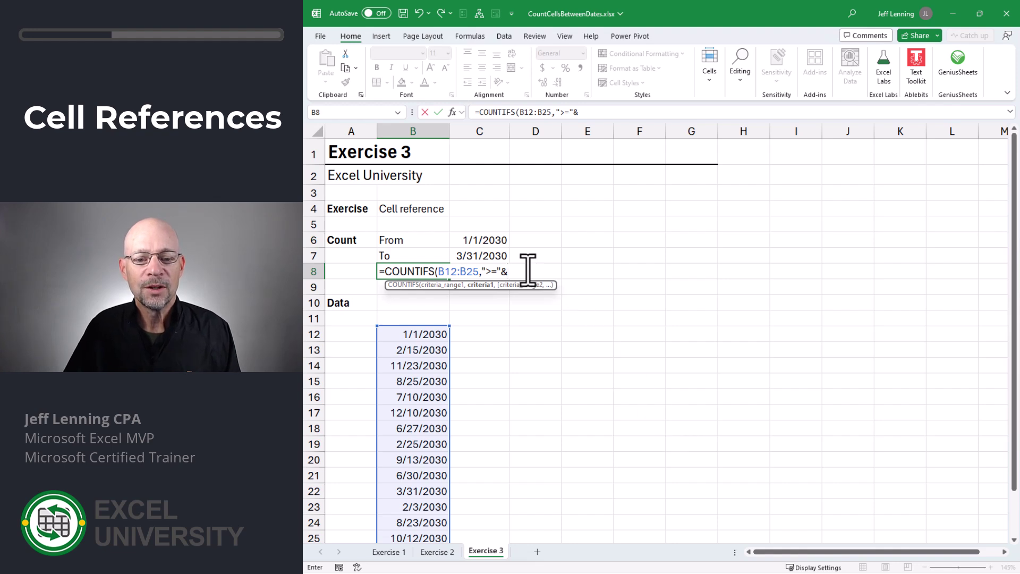
pyautogui.click(481, 239)
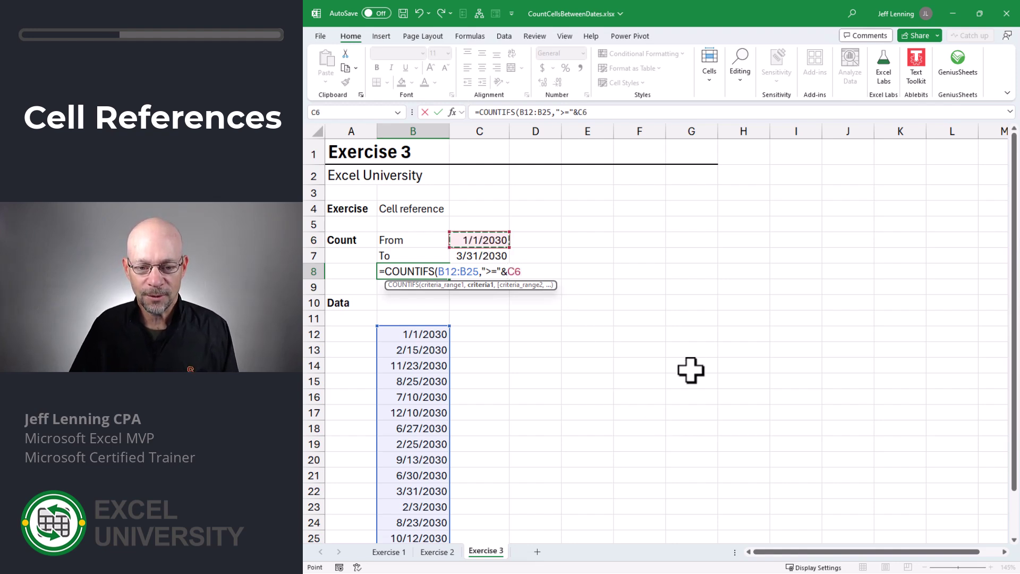
pyautogui.write(',')
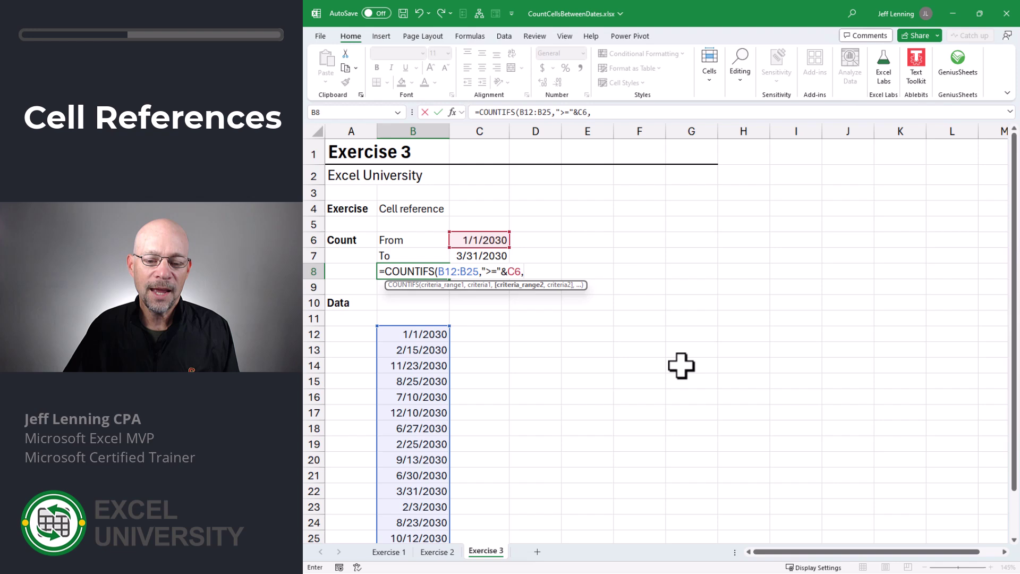
# - Add B12:B25 again with the To date in C7 as upper bound and close the formula
pyautogui.moveTo(424, 333); pyautogui.dragTo(426, 538)
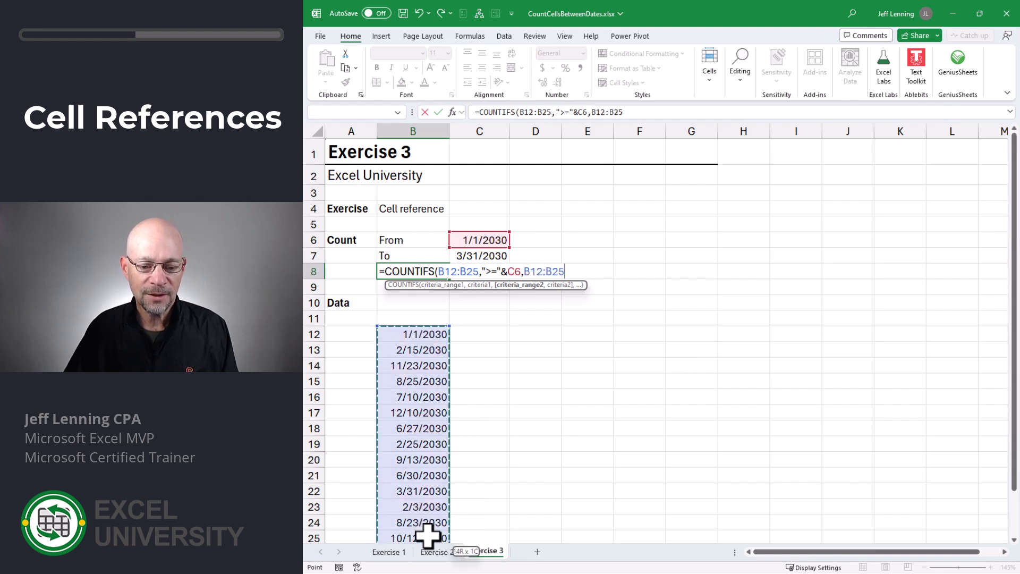
pyautogui.write(',"<="&')
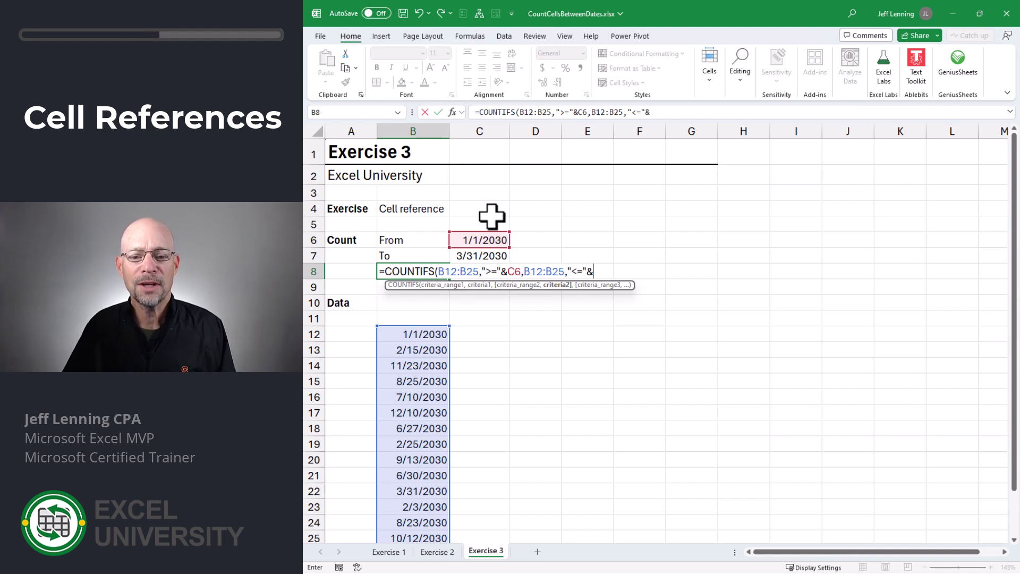
pyautogui.click(467, 255)
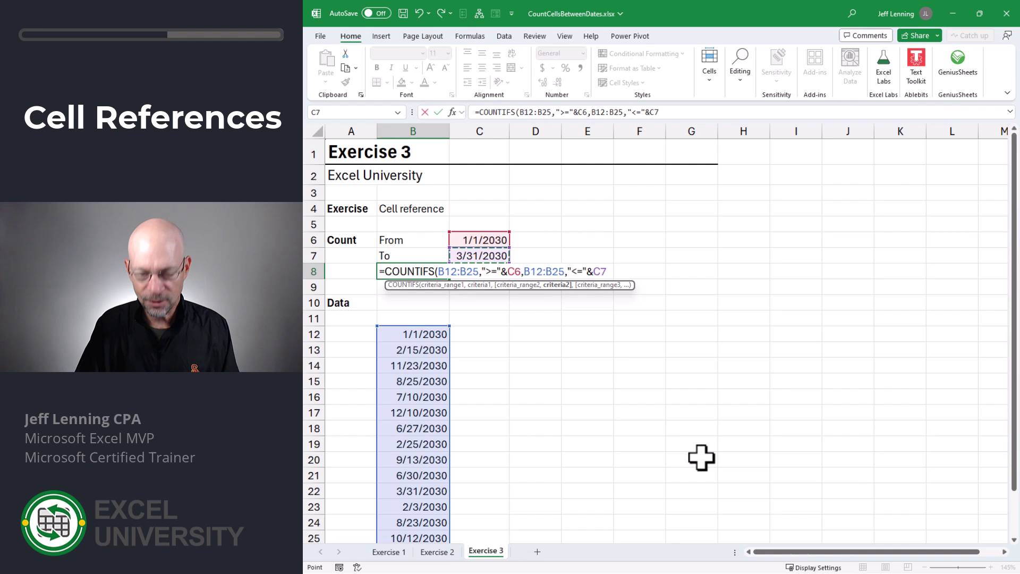
pyautogui.write(')')
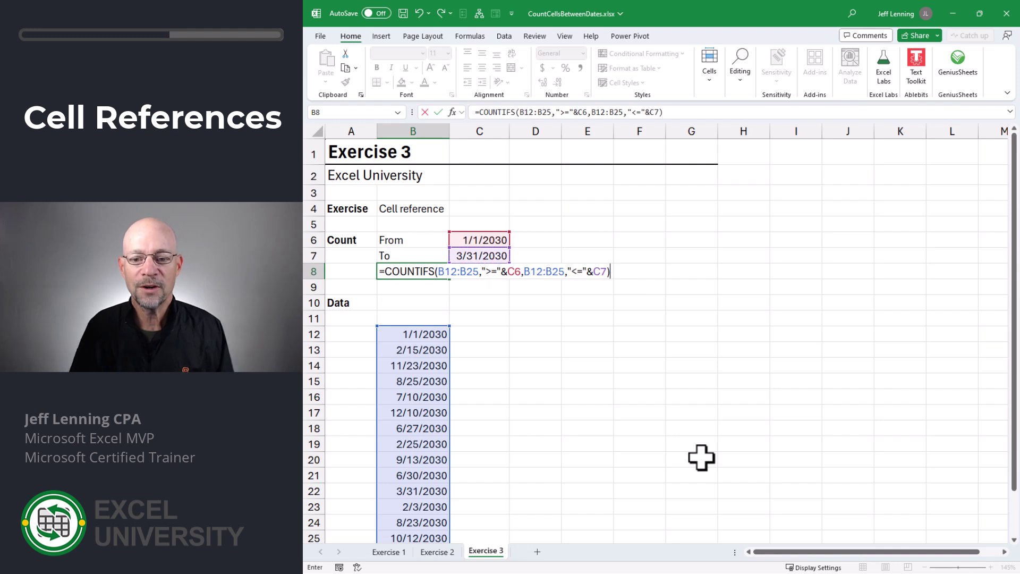
pyautogui.click(506, 272)
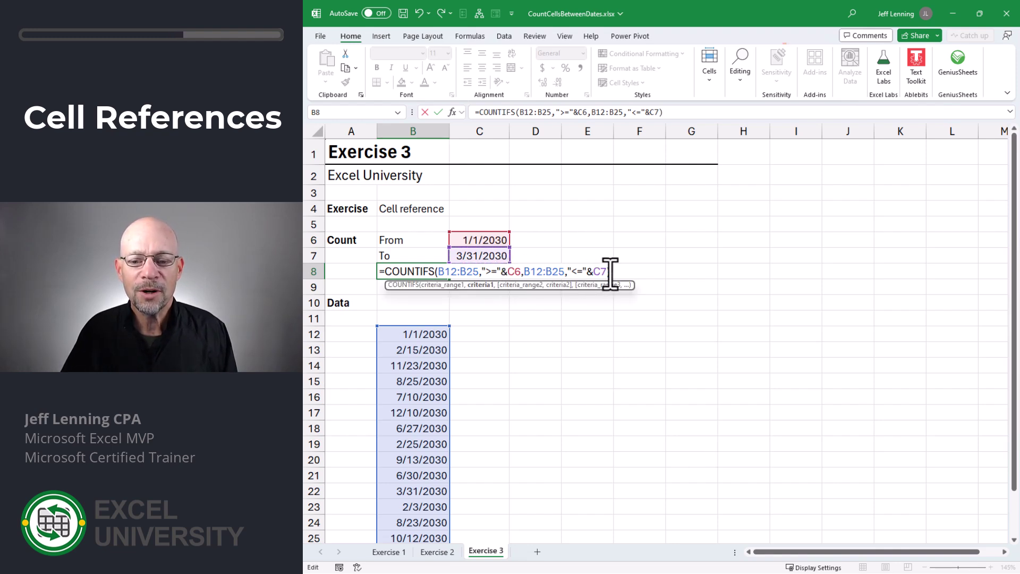
pyautogui.click(609, 272)
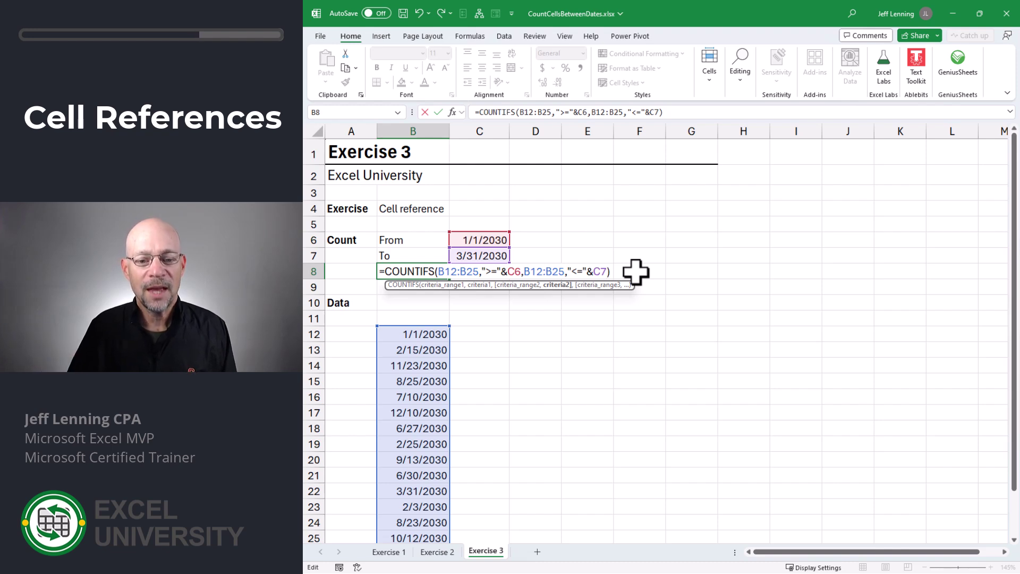
# - Commit B8, change the To date in C7 to 1/31/2030, and display B8's formula
pyautogui.press('Return')
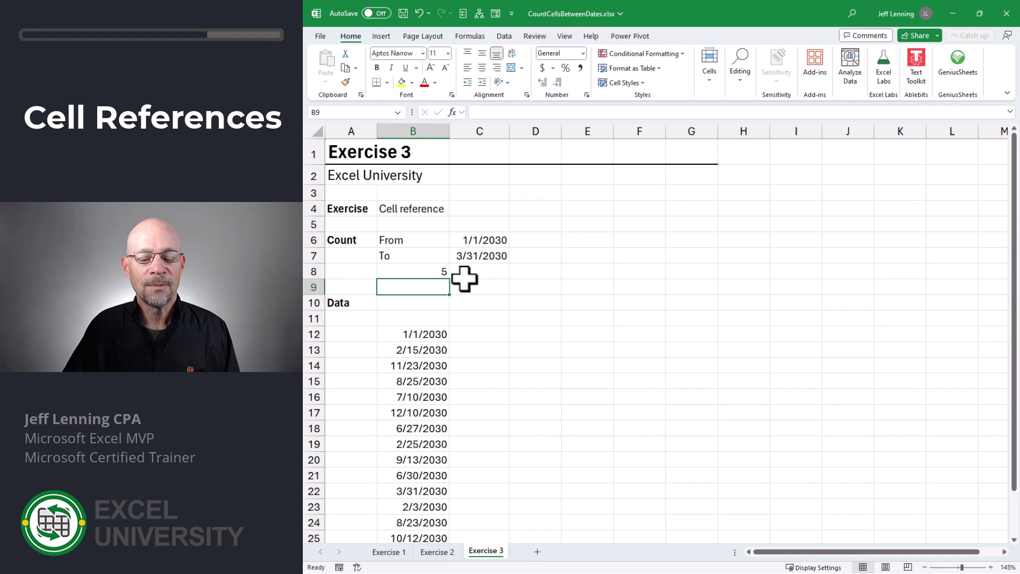
pyautogui.click(469, 257)
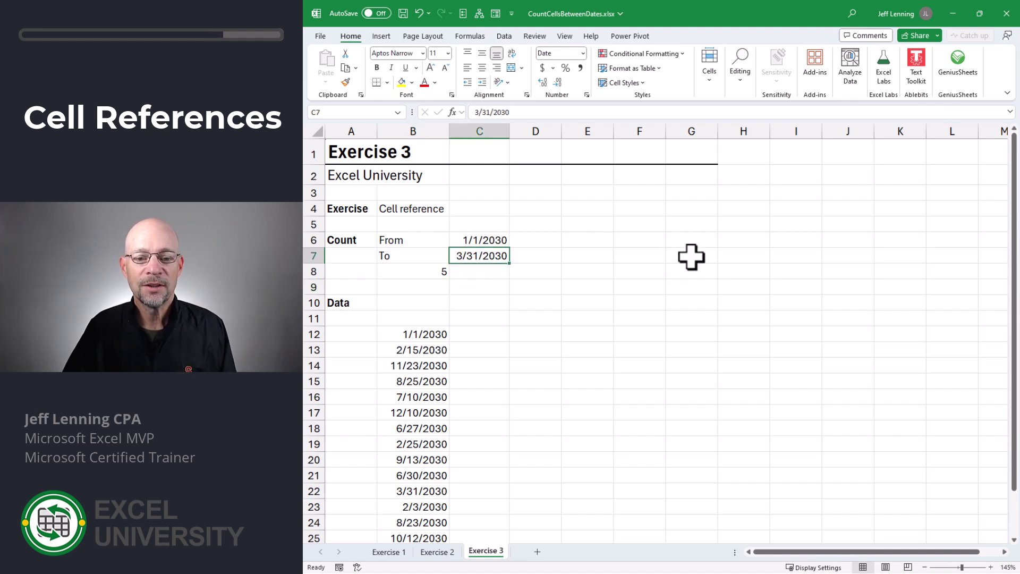
pyautogui.write('1/31/2030')
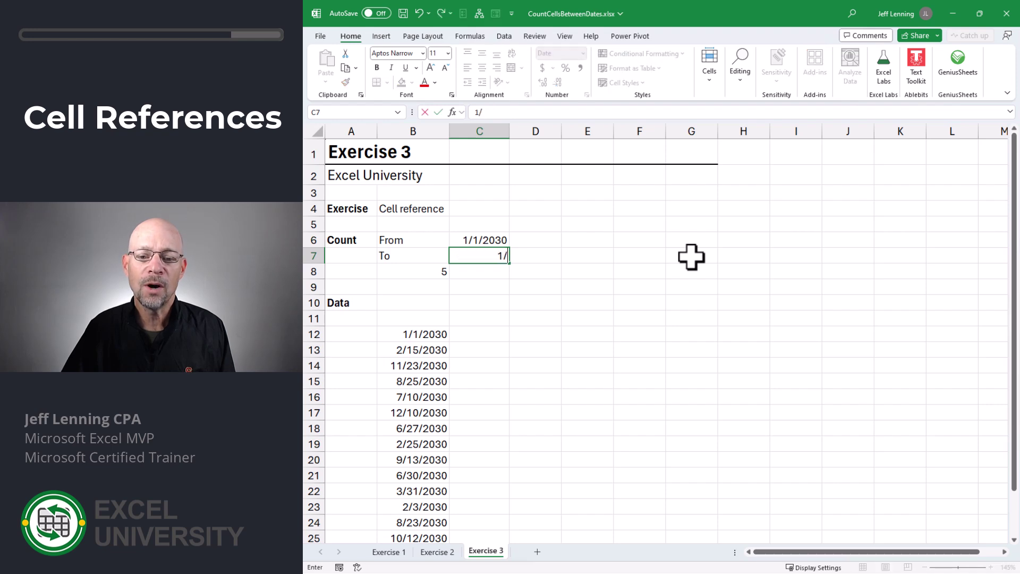
pyautogui.press('Return')
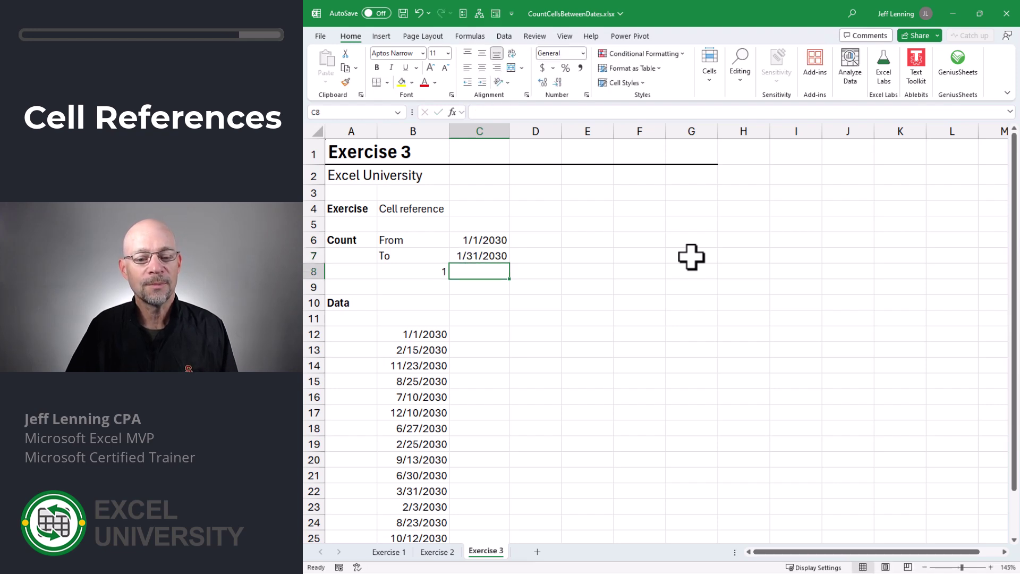
pyautogui.press('Left')
pyautogui.press('F2')
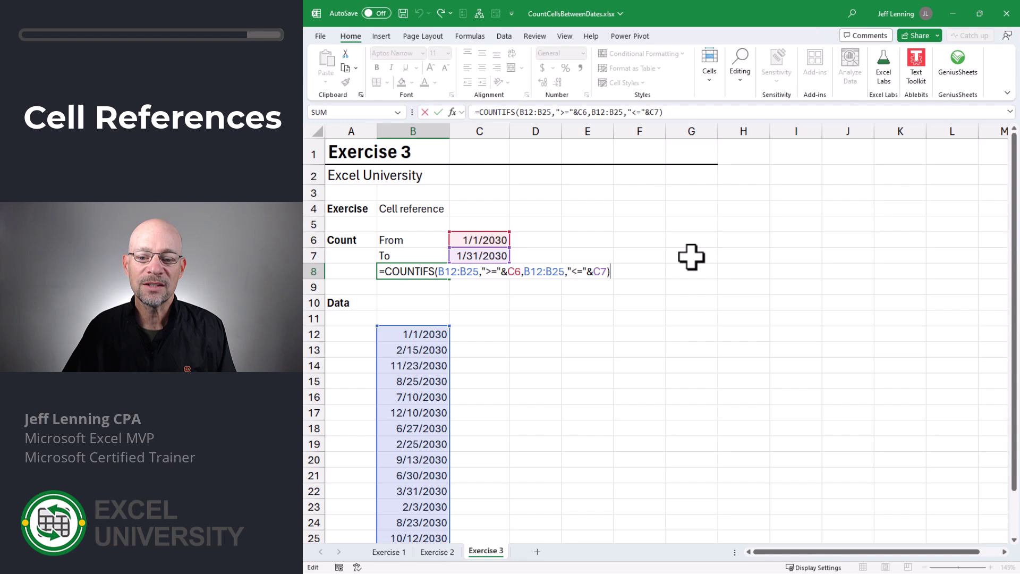